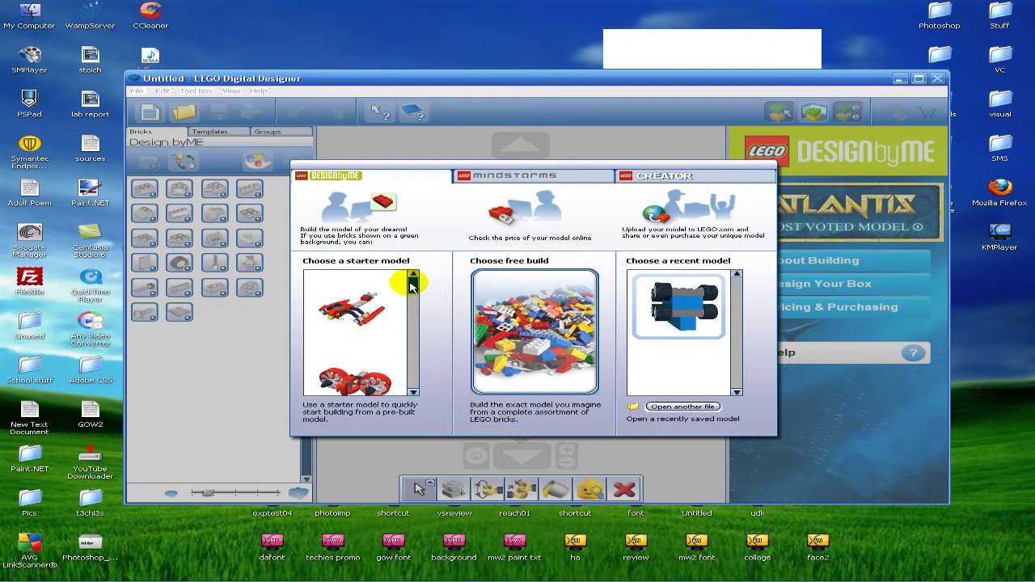
Step: Load the blue race car starter model onto the baseplate
scroll(411, 285, down, 8)
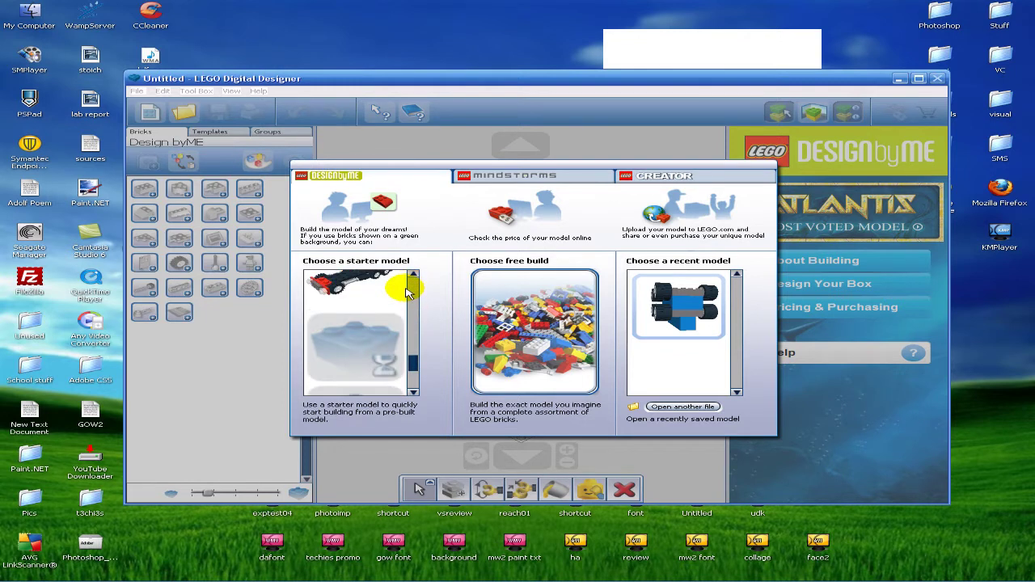
scroll(407, 293, down, 2)
click(382, 303)
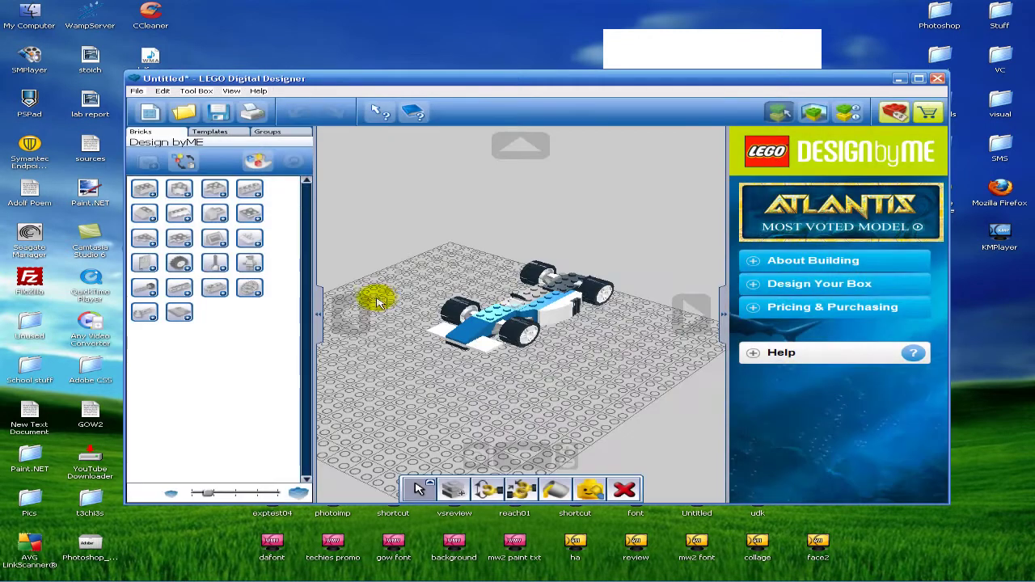
Step: Orbit around the race car, hide the Design byME panel and zoom out to a low side view
right_drag(572, 306, 728, 358)
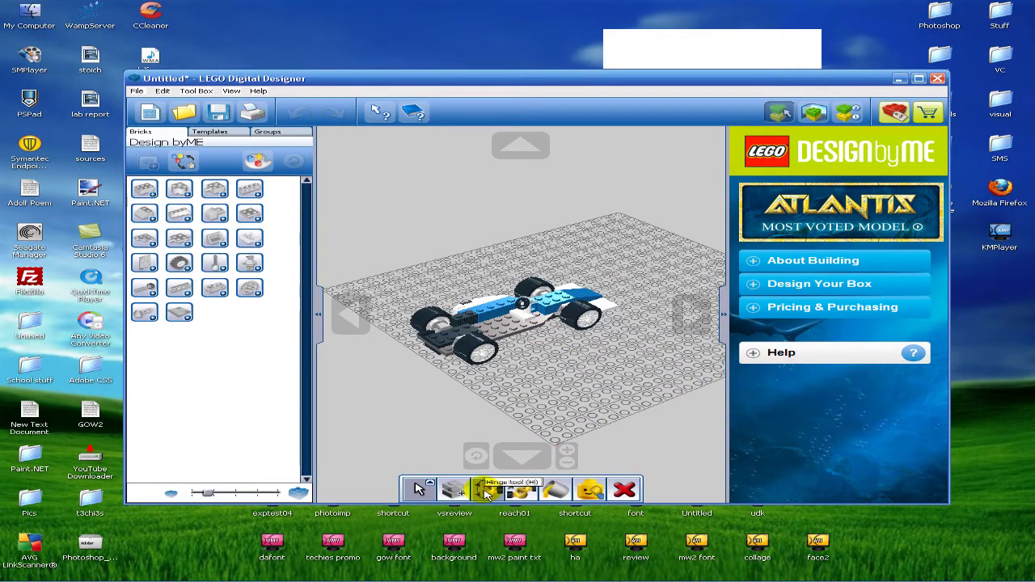
right_drag(416, 177, 544, 297)
right_drag(615, 288, 347, 246)
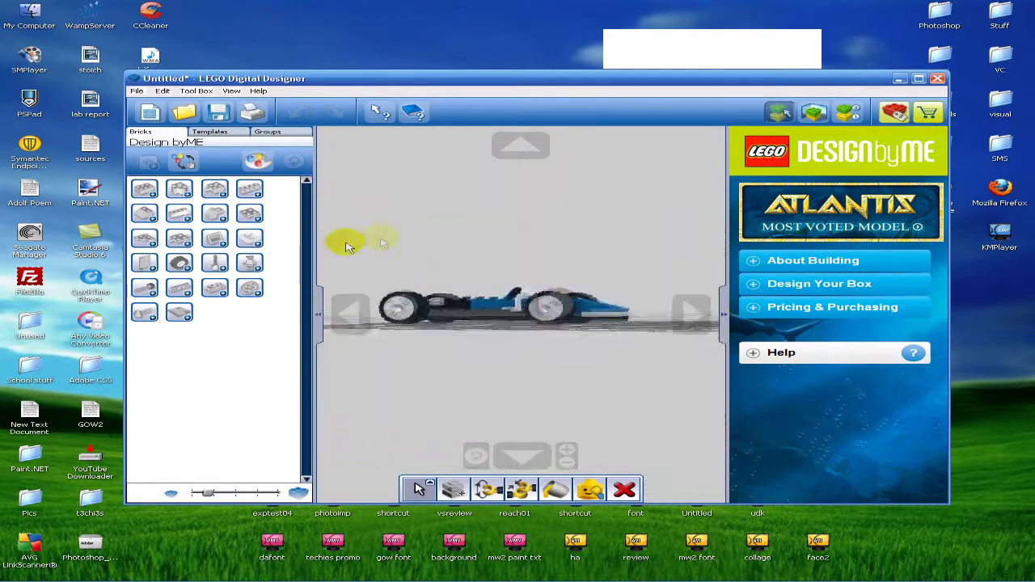
right_drag(558, 281, 684, 293)
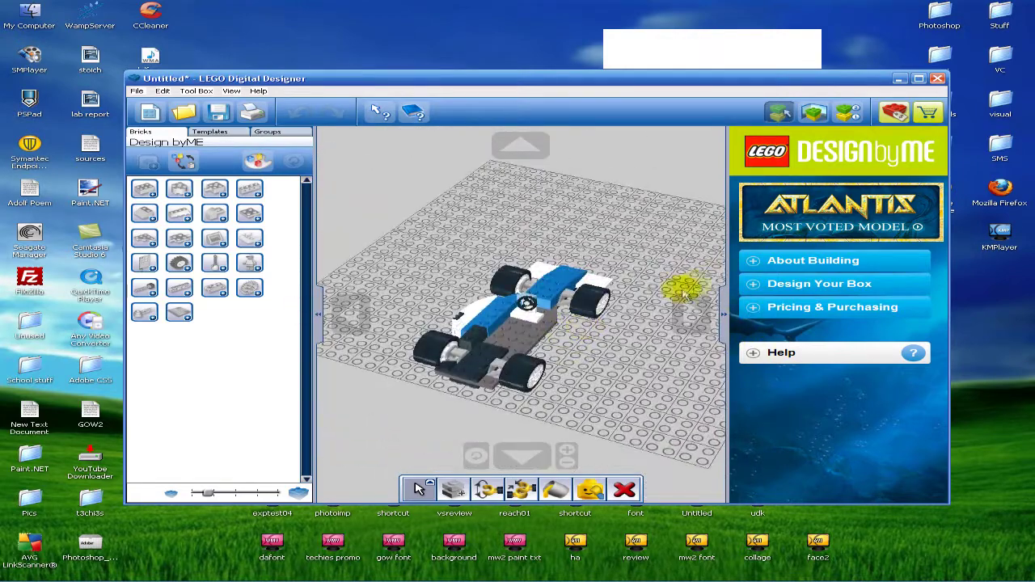
click(724, 310)
scroll(605, 285, down, 3)
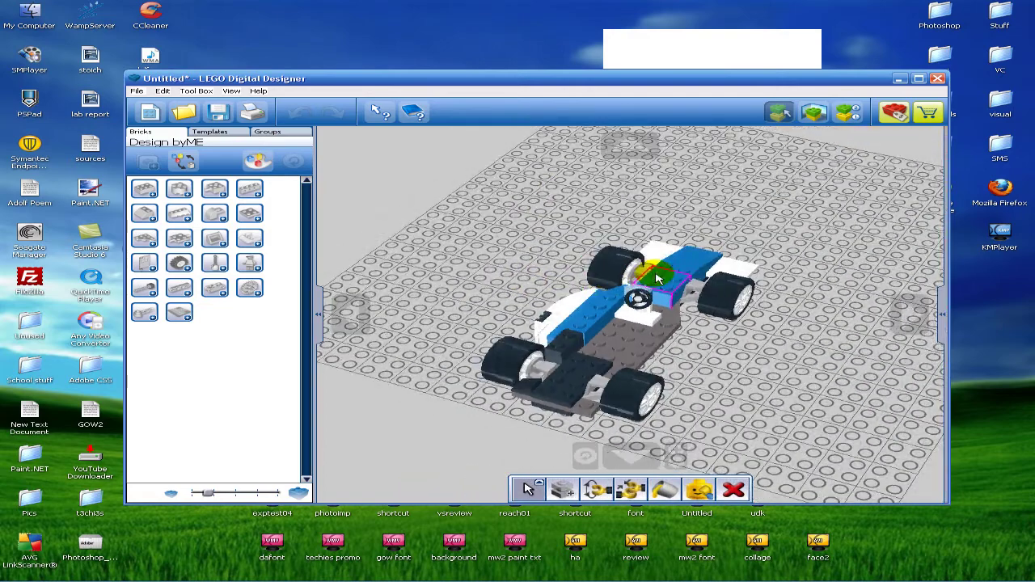
right_drag(701, 322, 658, 364)
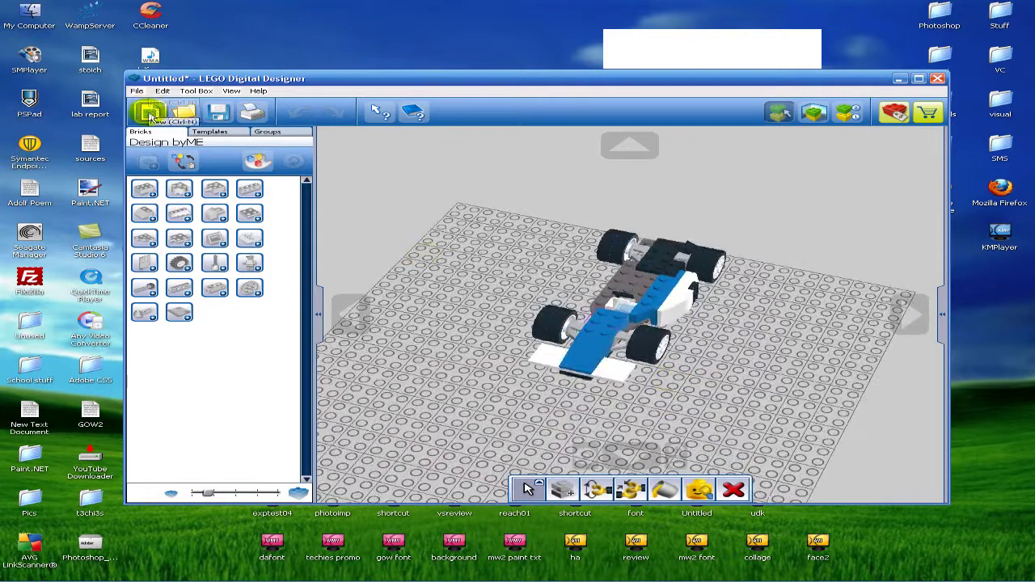
Step: Discard the race car and open the recent Untitled.lxf blue model with black wheels
click(148, 113)
click(414, 322)
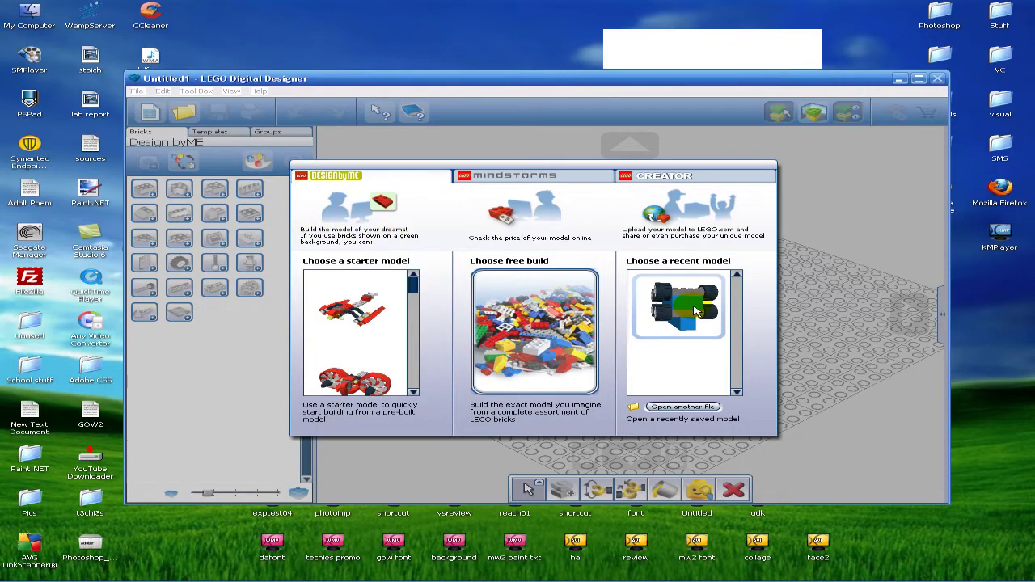
click(694, 312)
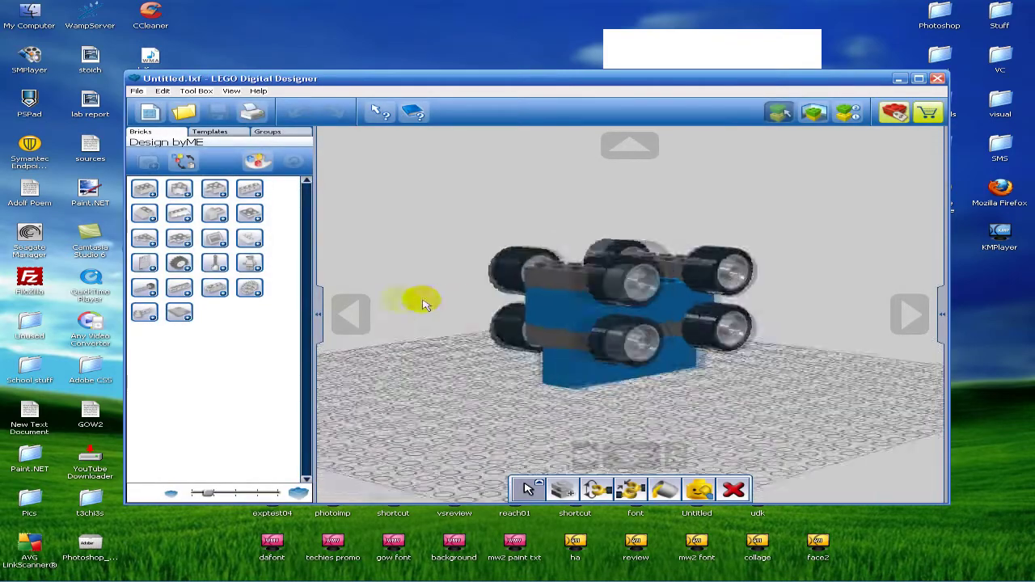
right_drag(726, 260, 612, 138)
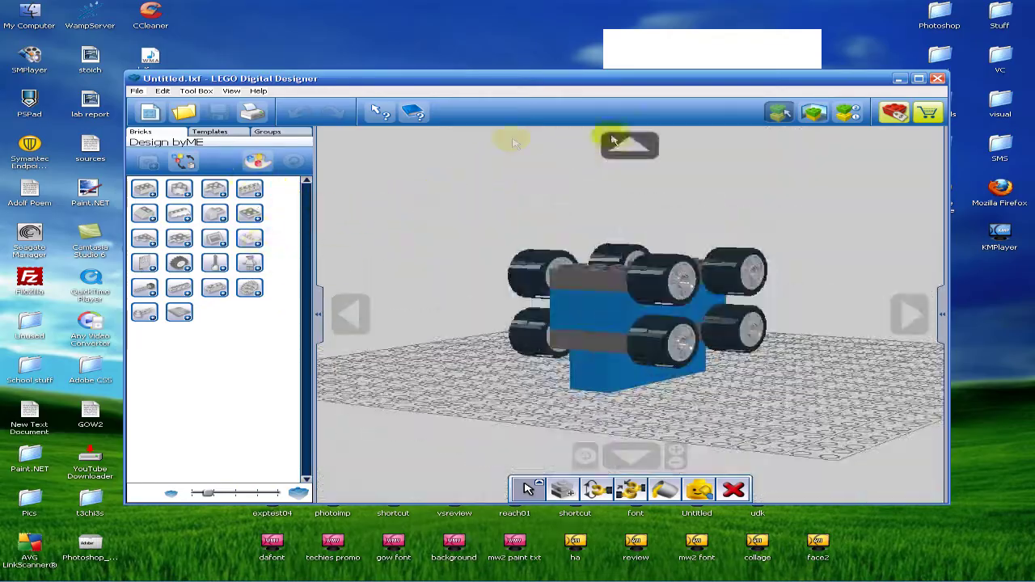
Step: Start a new free-build design, Untitled2, and orbit around its bare gray baseplate
click(150, 113)
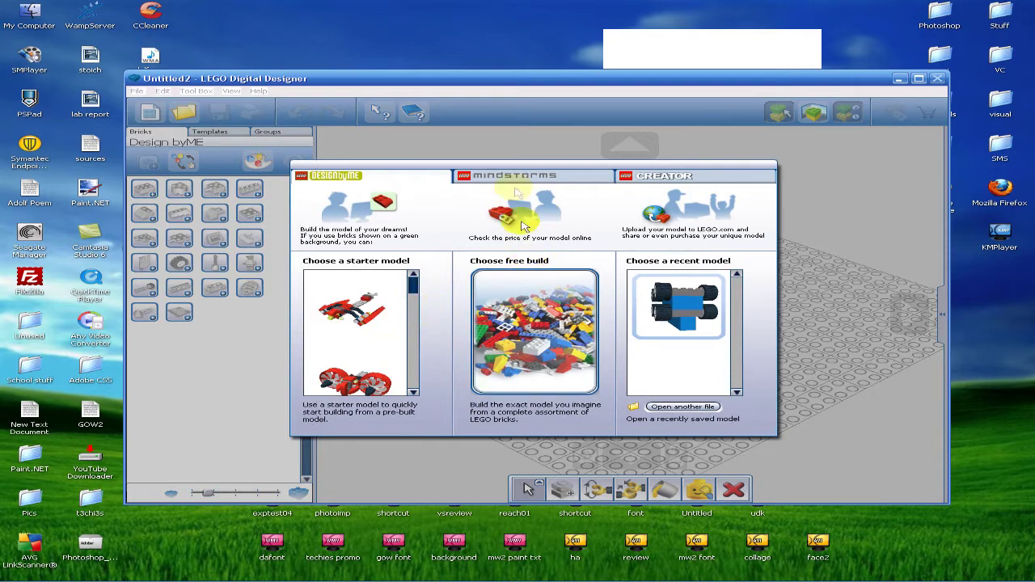
click(538, 307)
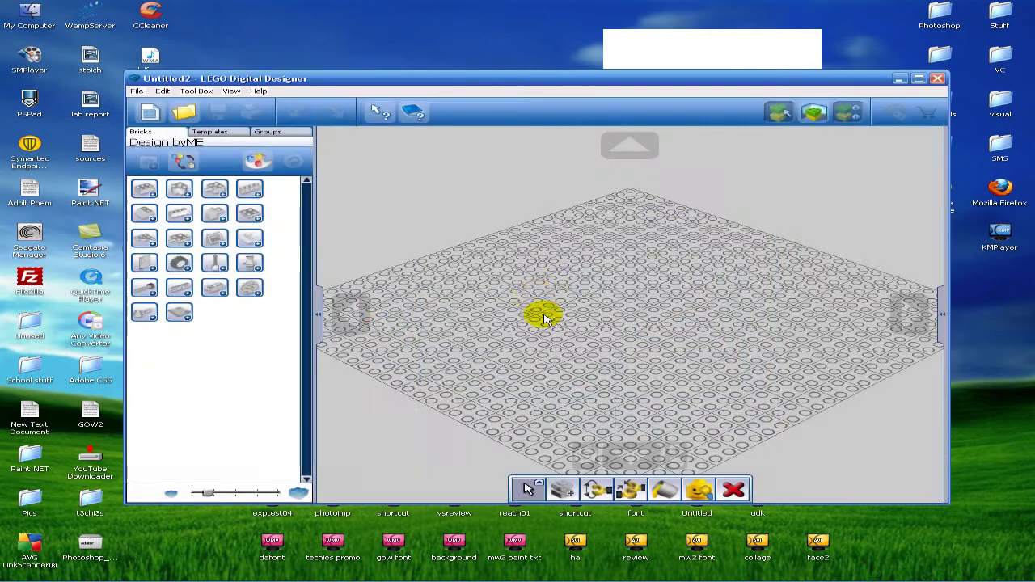
right_drag(566, 289, 691, 347)
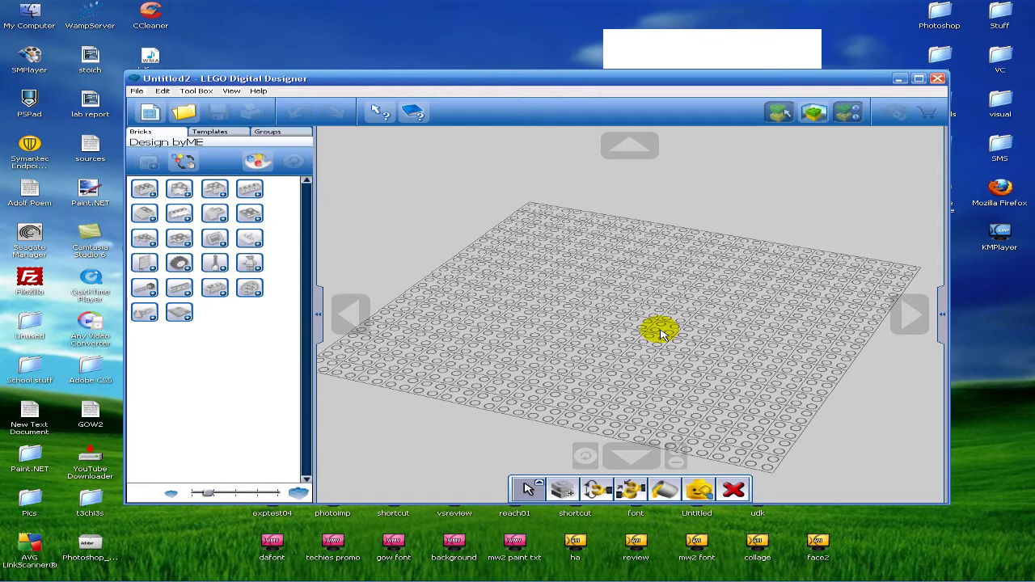
right_drag(655, 332, 710, 308)
right_drag(676, 454, 698, 335)
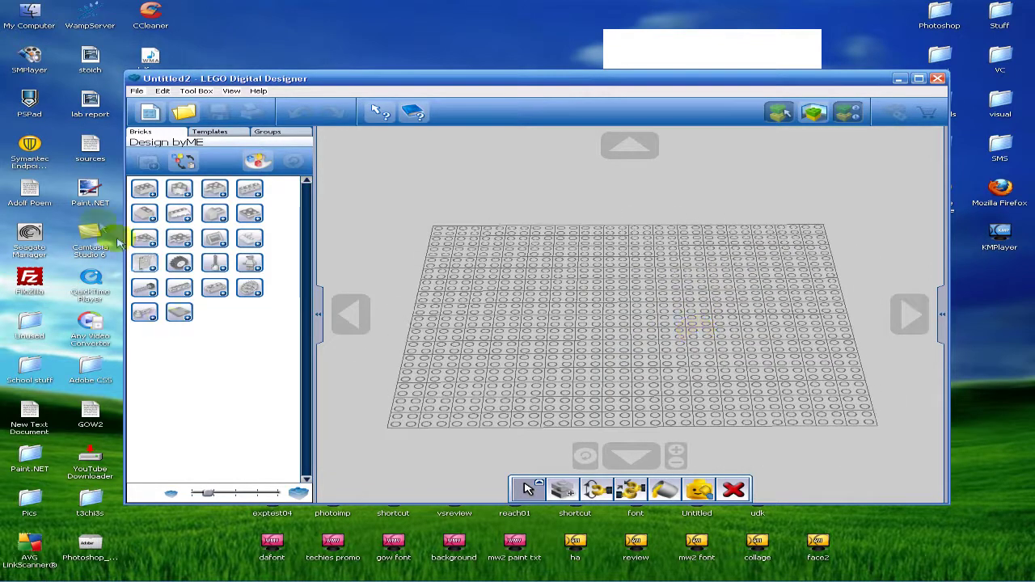
Step: Browse the basic bricks and minifigure parts categories, expanding and collapsing each
click(144, 188)
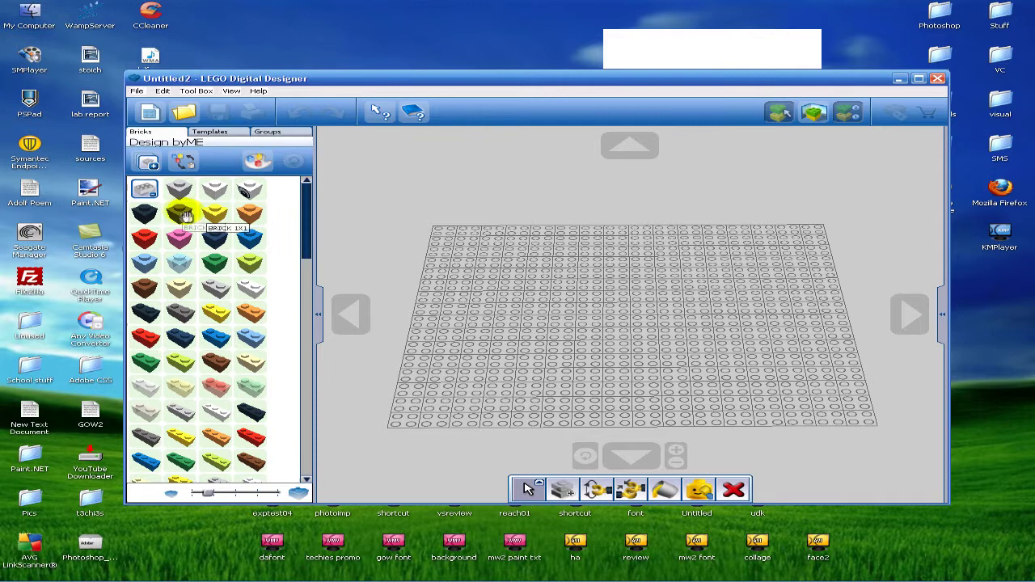
click(144, 189)
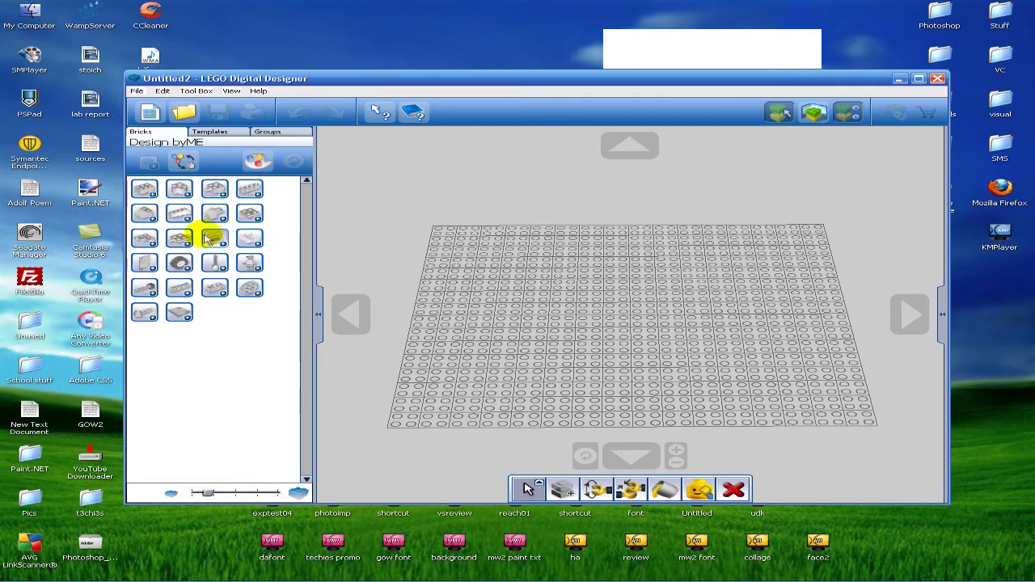
click(251, 261)
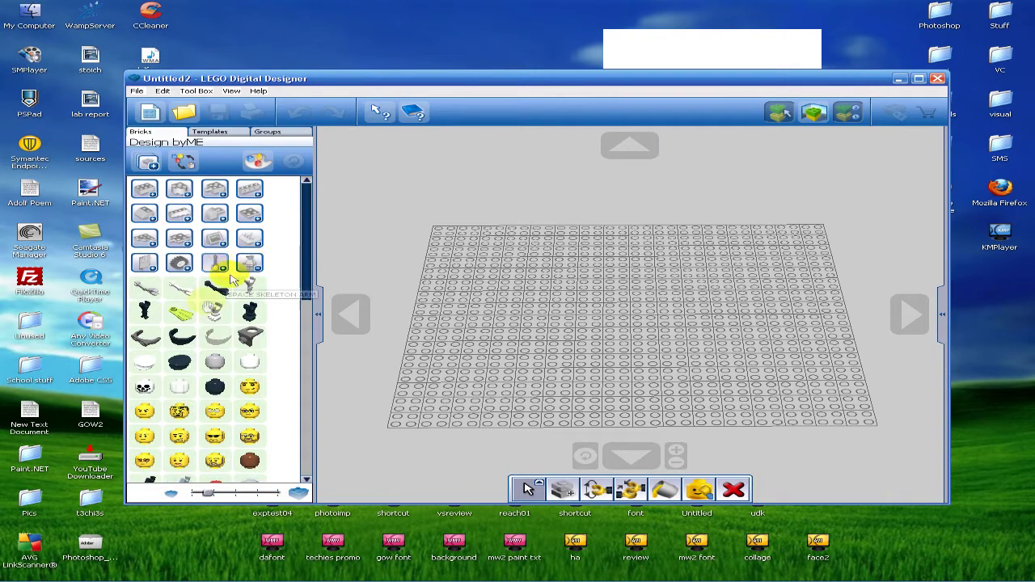
scroll(224, 329, down, 5)
scroll(242, 334, up, 4)
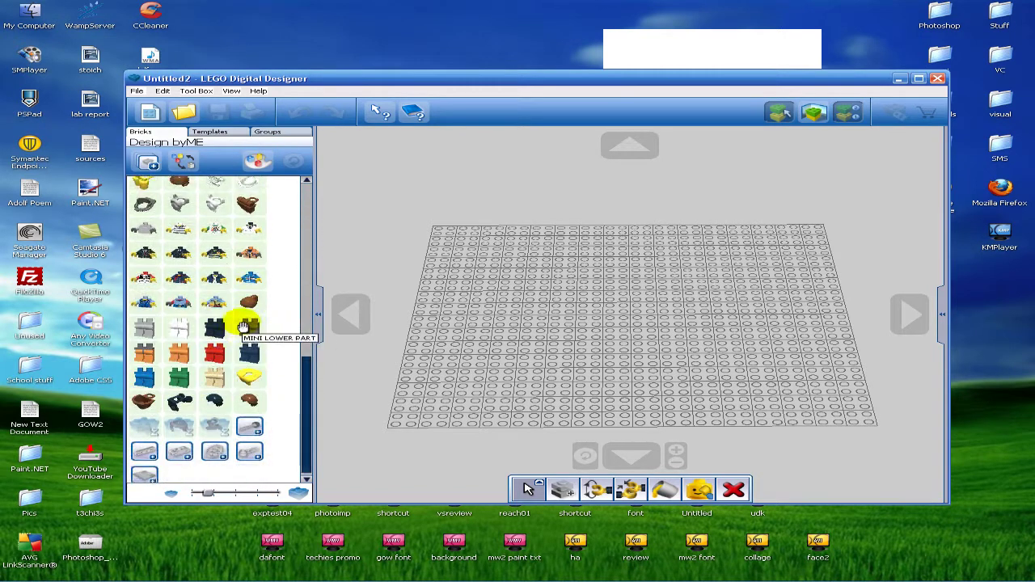
scroll(218, 255, up, 3)
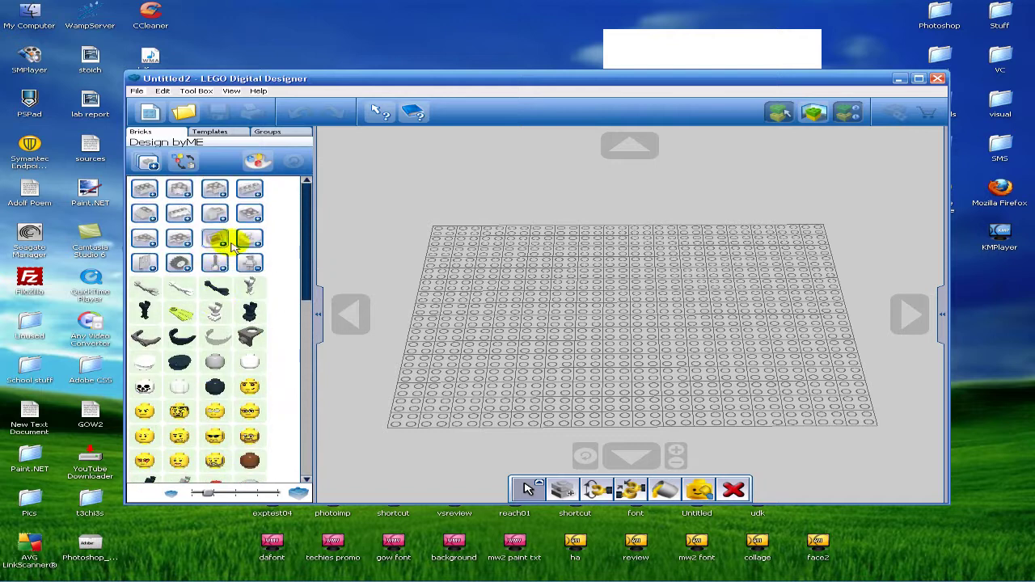
click(251, 262)
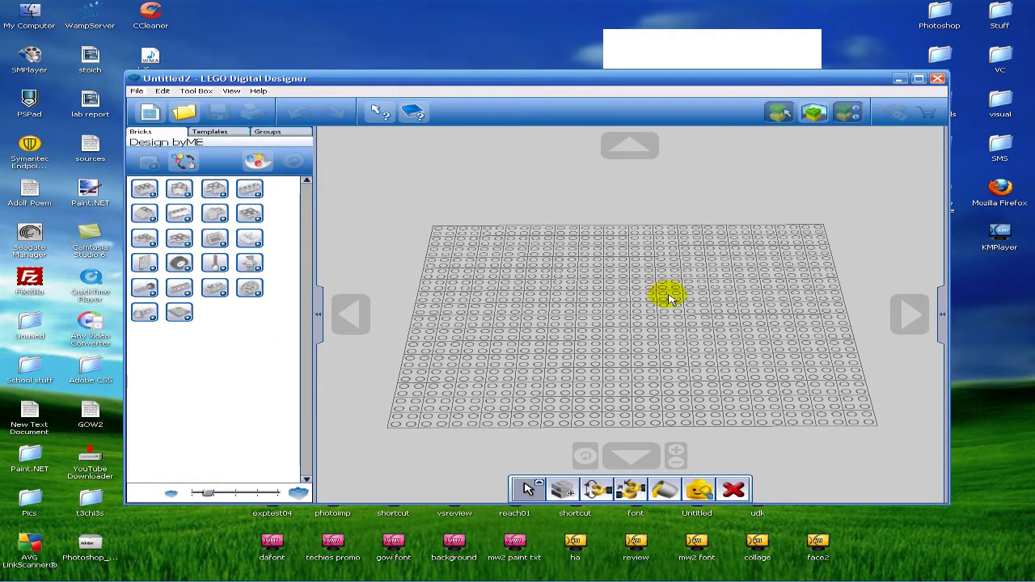
Step: Reopen the basic bricks category and scroll to the coloured 1x3, 2x3 and 1x8 bricks
click(144, 188)
scroll(224, 278, down, 3)
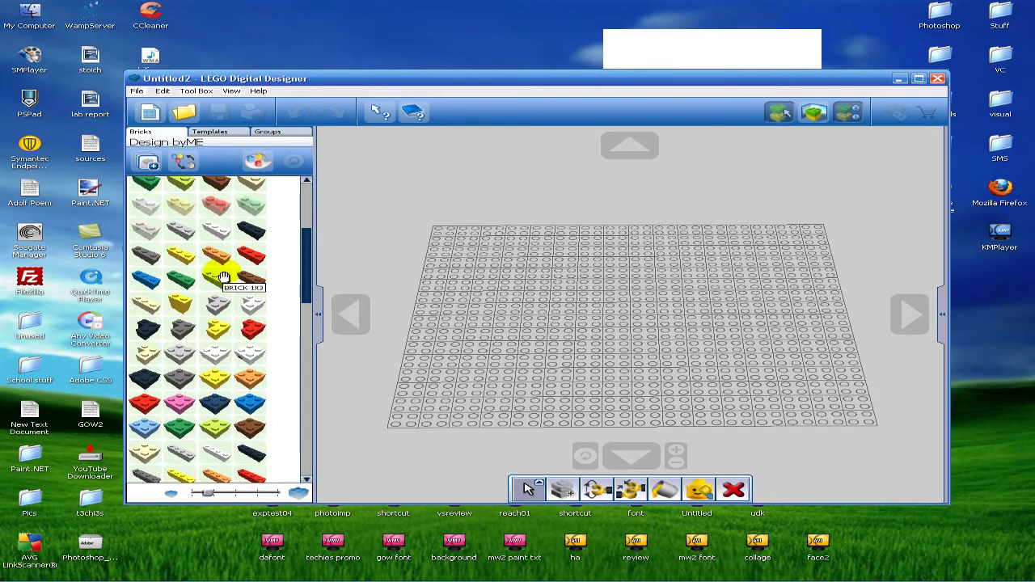
scroll(205, 348, down, 5)
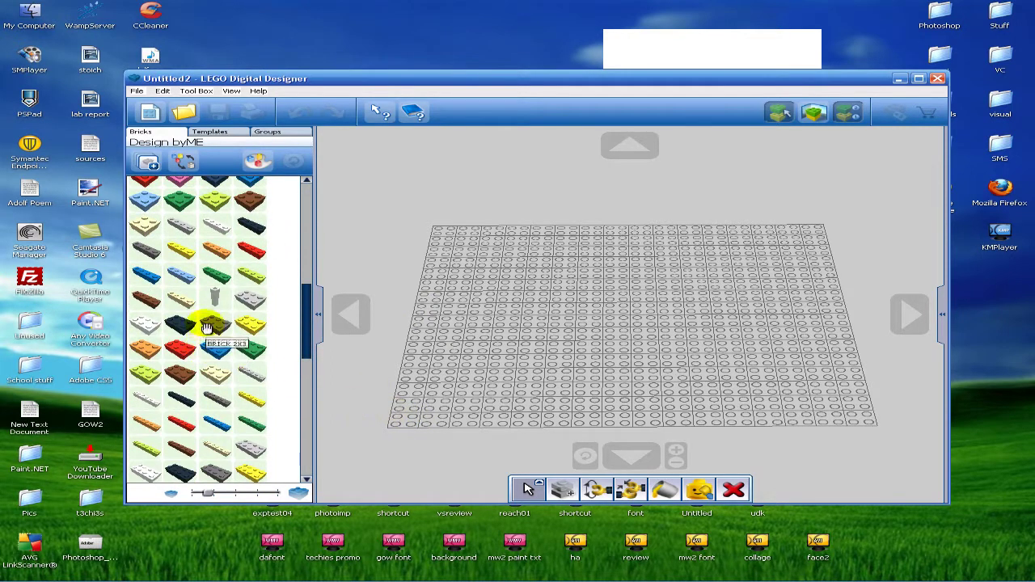
scroll(206, 322, down, 5)
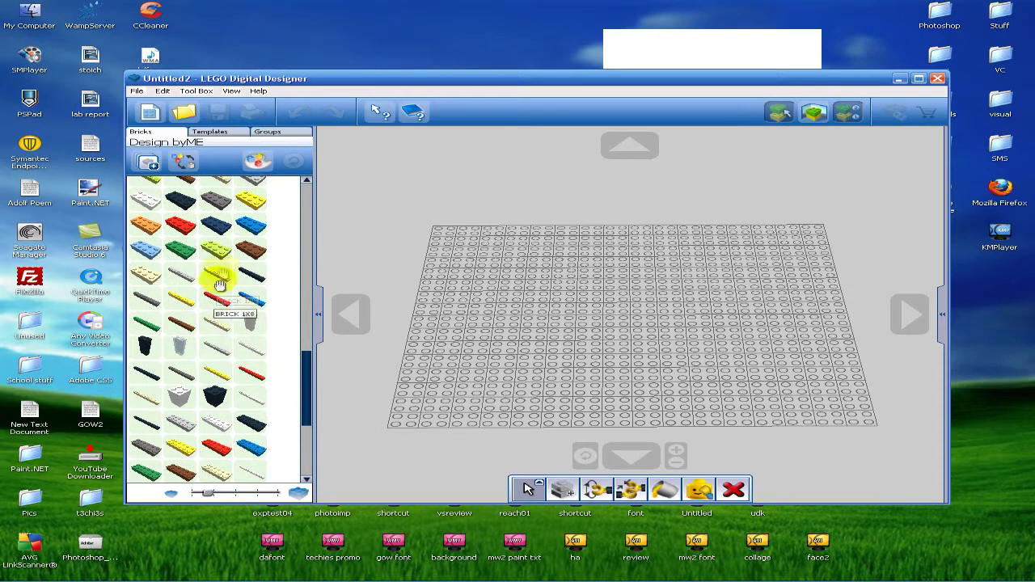
Step: Lay several blue 2x4 bricks side by side on the baseplate, using top view
click(247, 230)
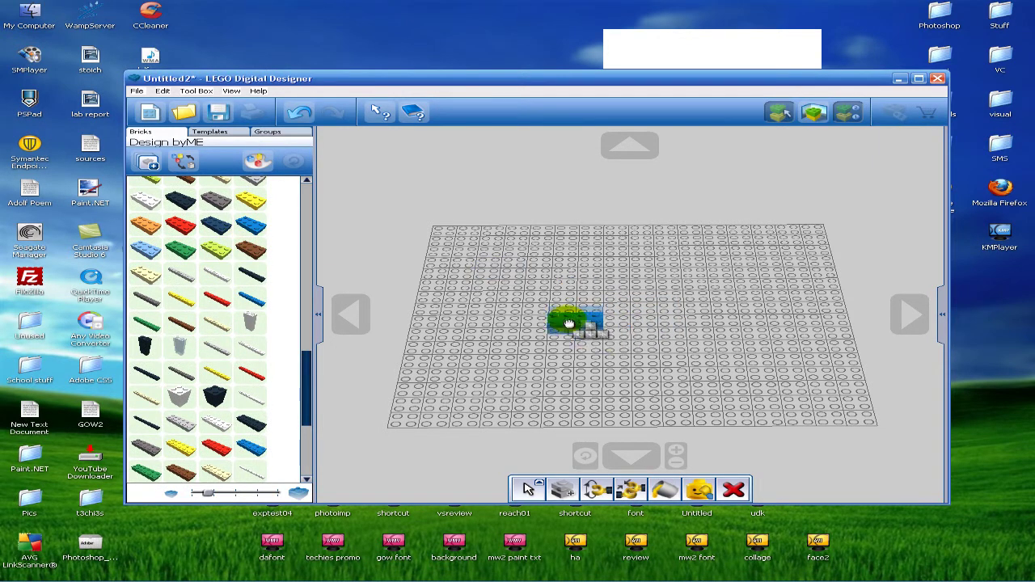
click(569, 324)
click(257, 226)
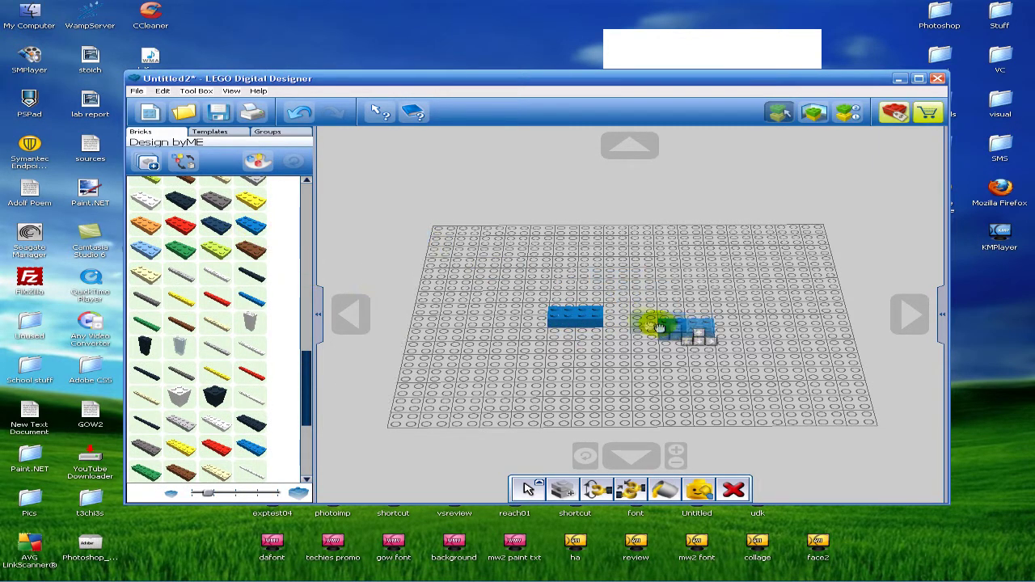
click(607, 313)
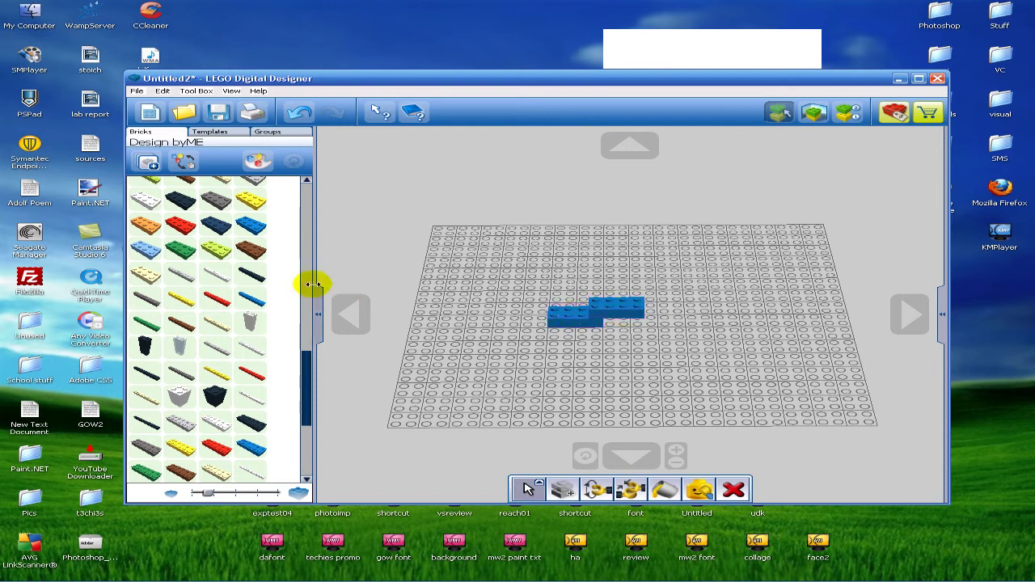
click(203, 230)
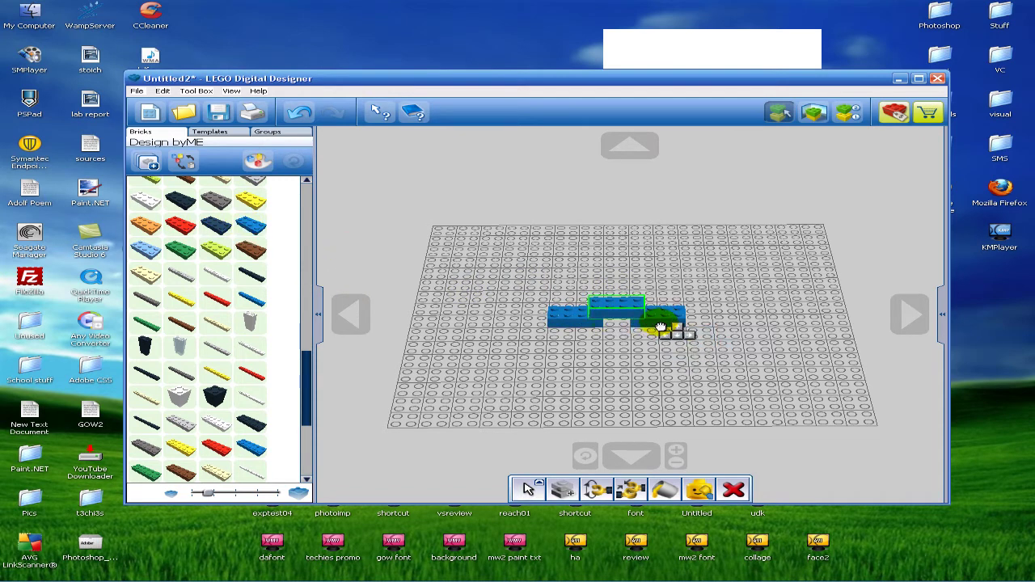
click(661, 327)
click(247, 229)
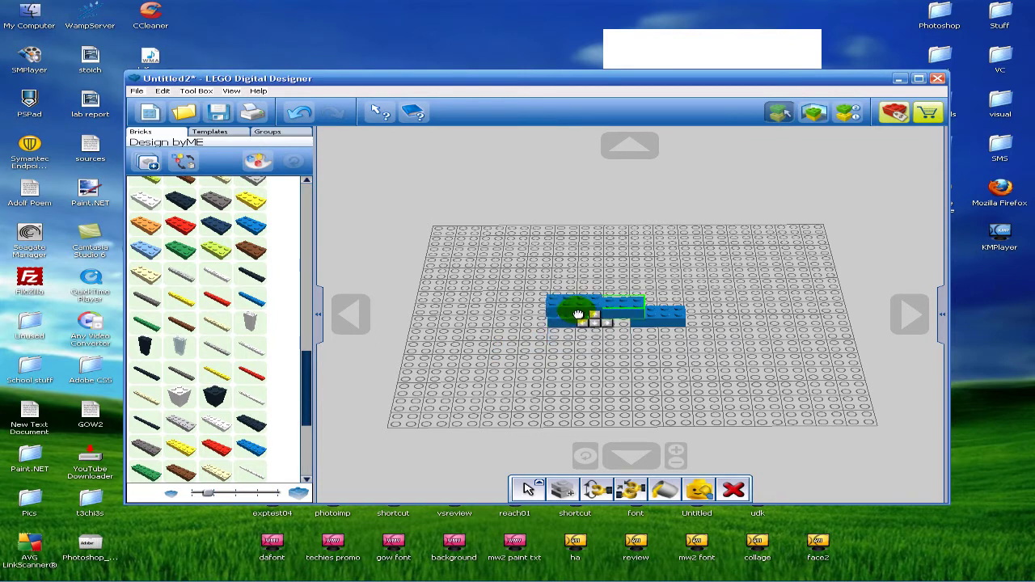
key(Up)
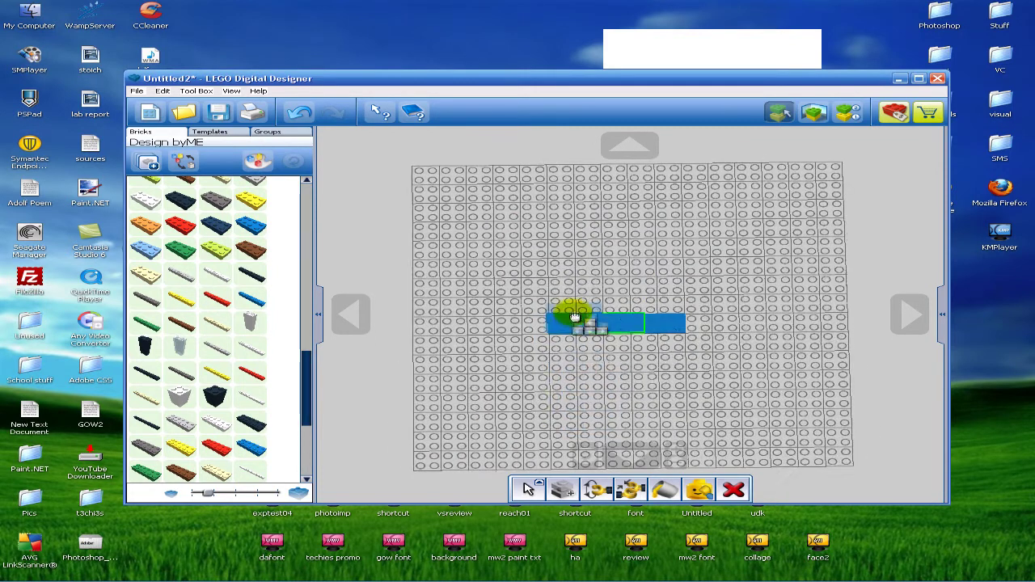
click(576, 310)
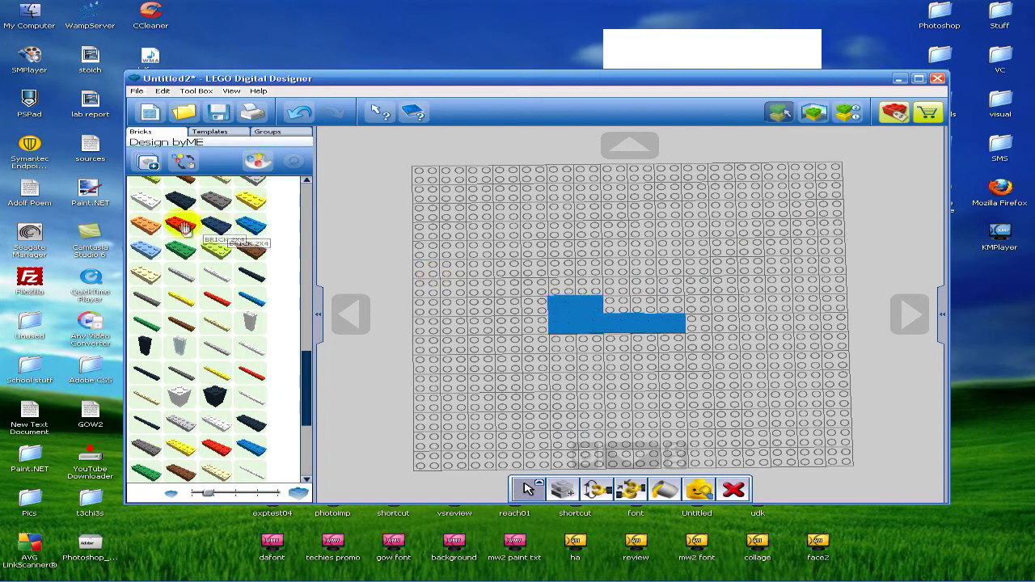
click(253, 226)
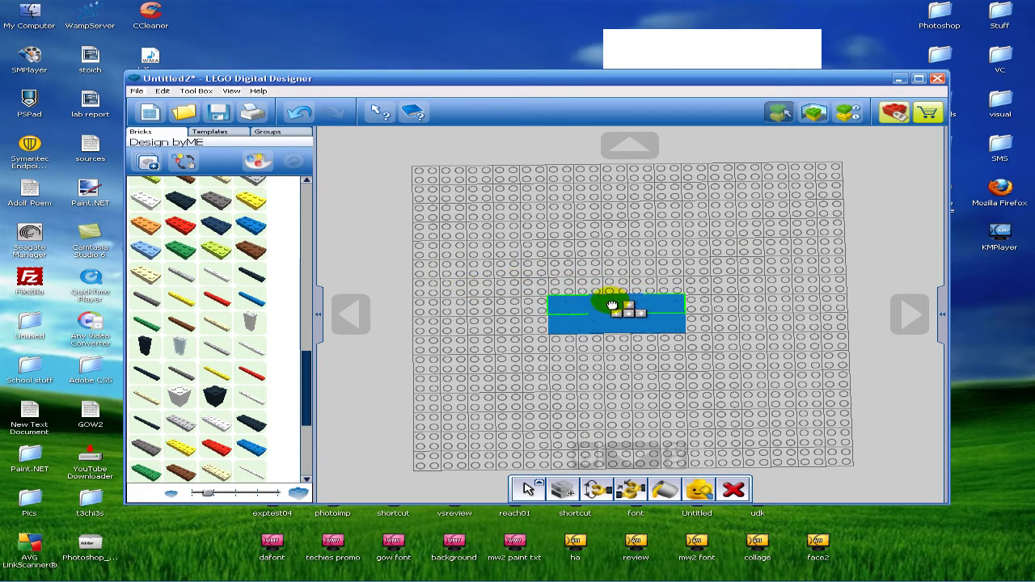
Step: Stack one blue brick across the two lower bricks, viewed from an angled perspective
right_drag(656, 356, 416, 267)
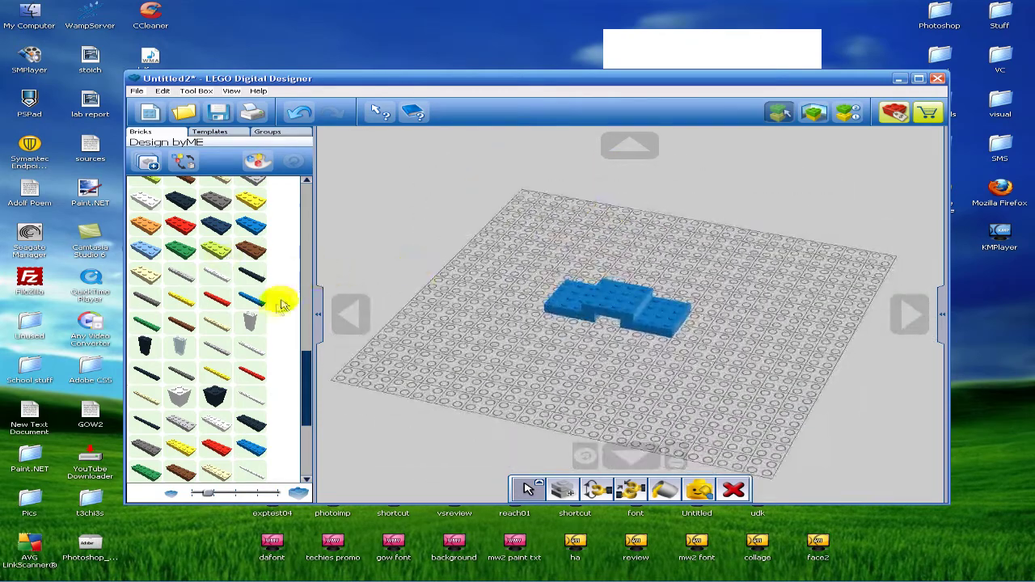
drag(312, 359, 299, 269)
click(250, 282)
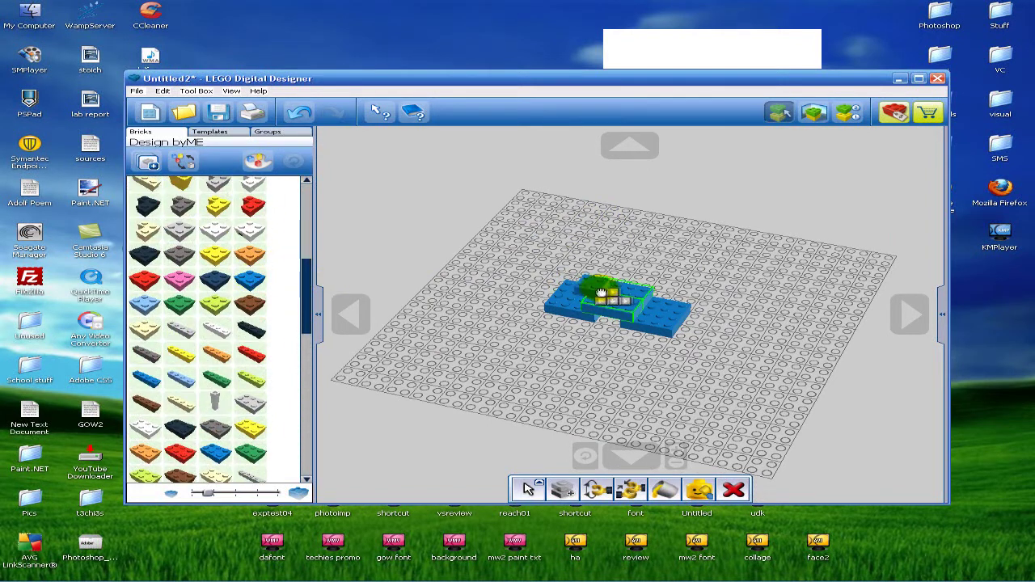
click(615, 297)
right_drag(612, 296, 744, 344)
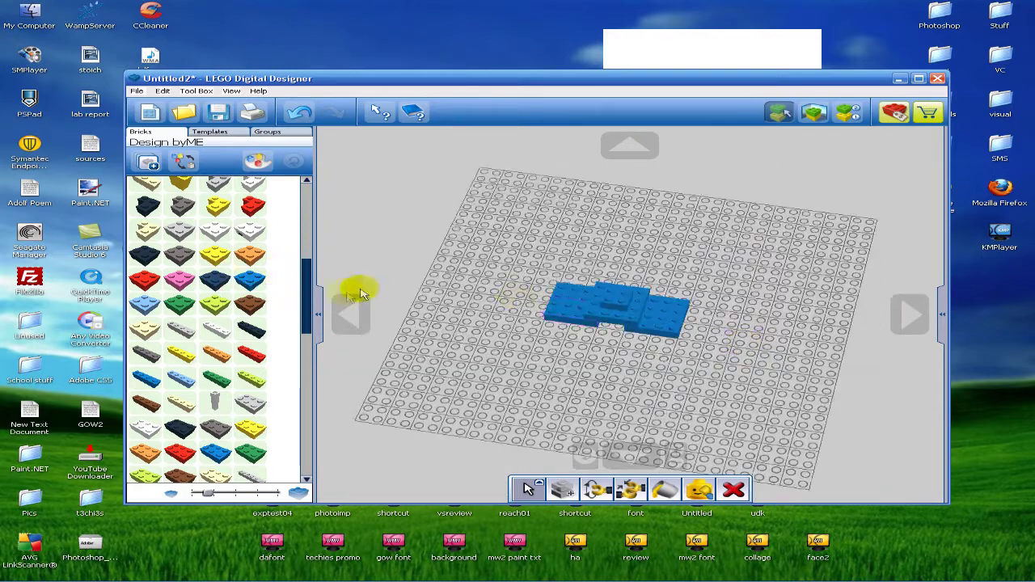
drag(312, 306, 296, 203)
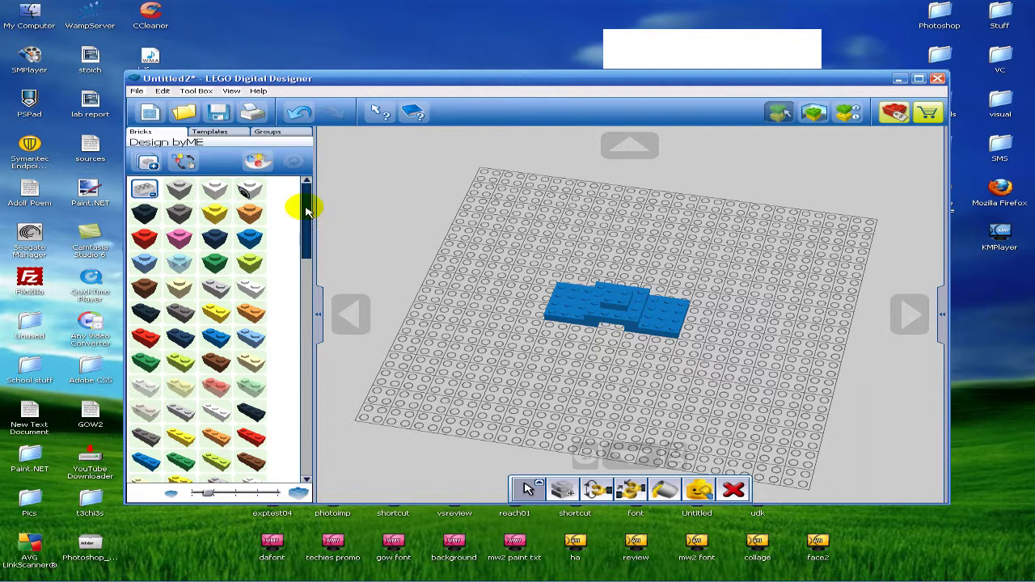
Step: Set the grey axle bearing brick on top of the blue base
click(143, 194)
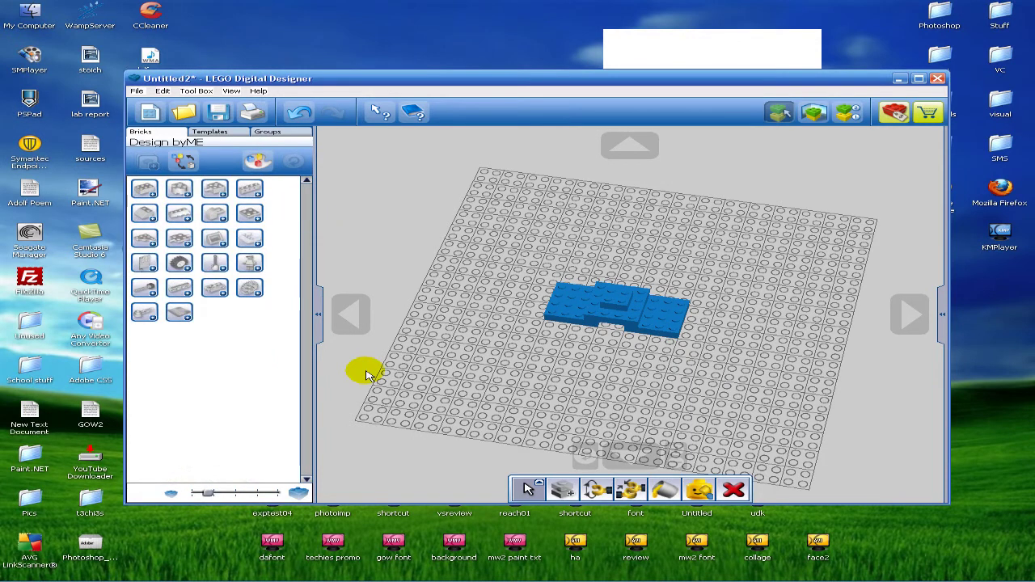
click(214, 194)
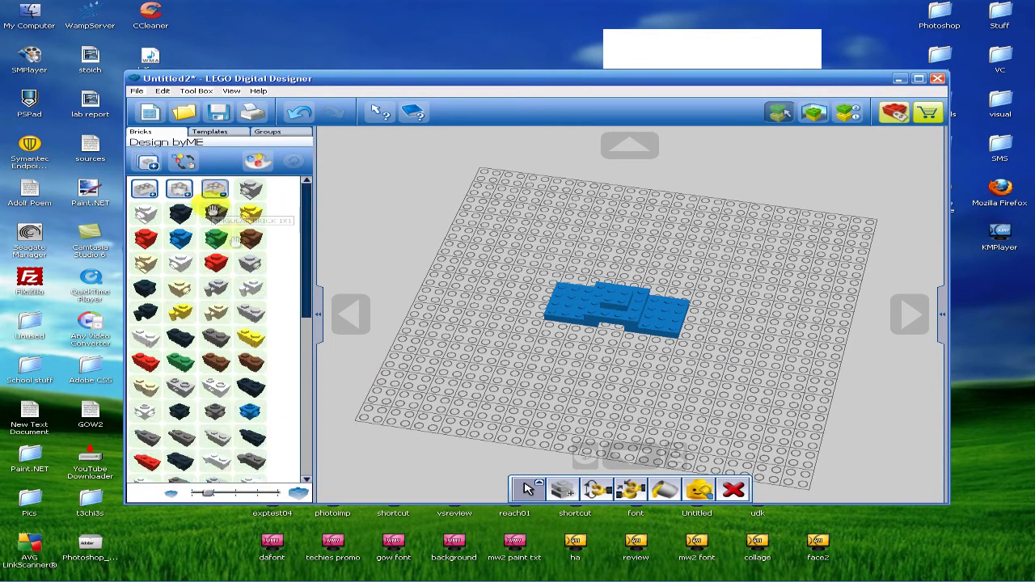
drag(306, 285, 307, 414)
click(200, 366)
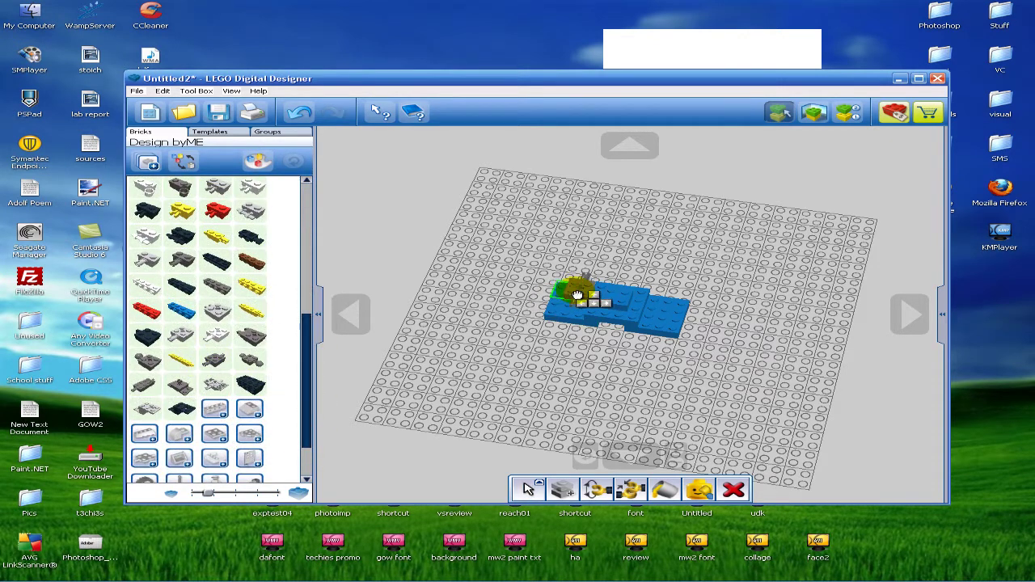
click(619, 301)
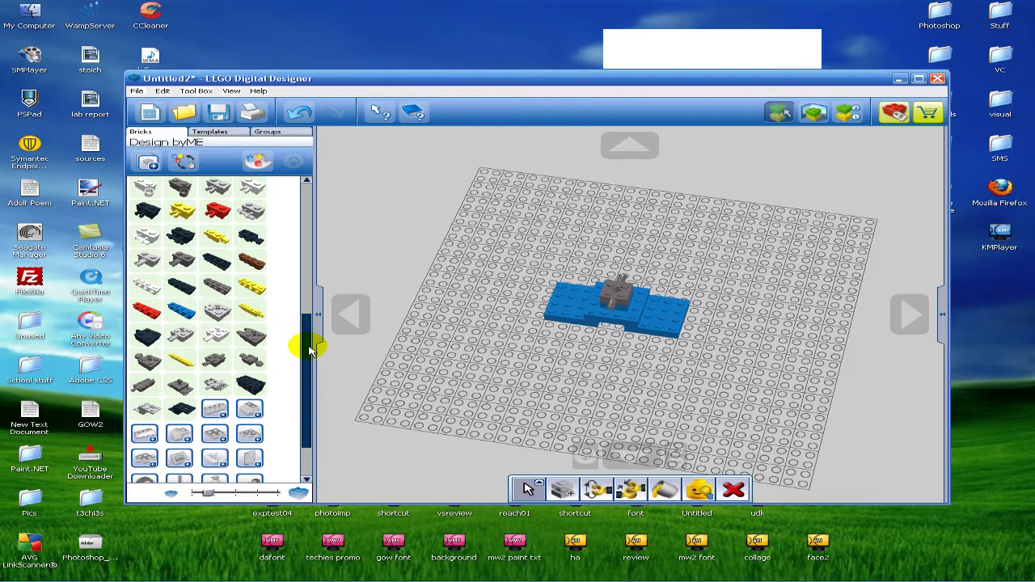
Step: Attach a rim with a black tyre to one end of the axle
scroll(243, 368, down, 2)
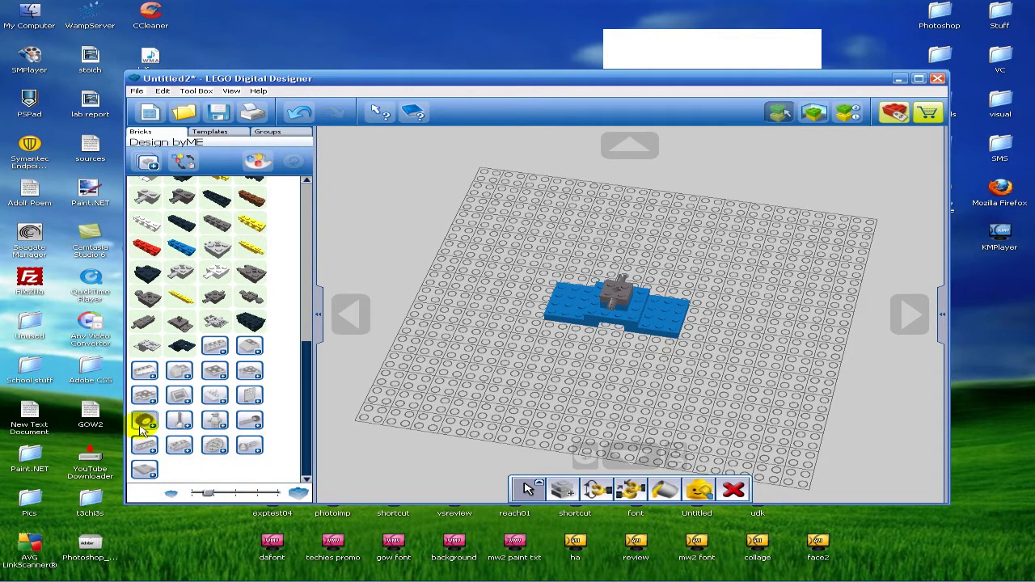
scroll(194, 380, down, 5)
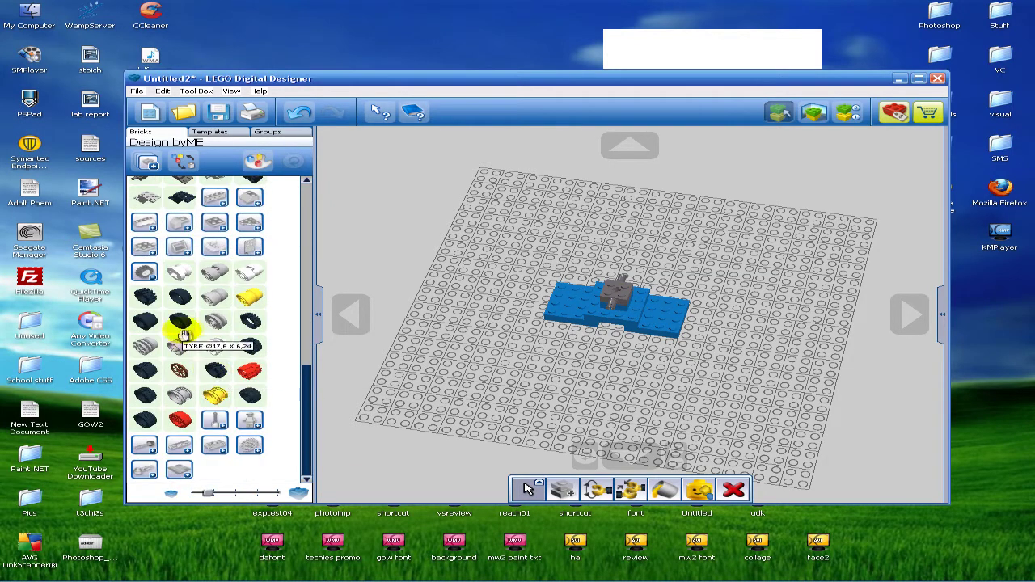
click(183, 345)
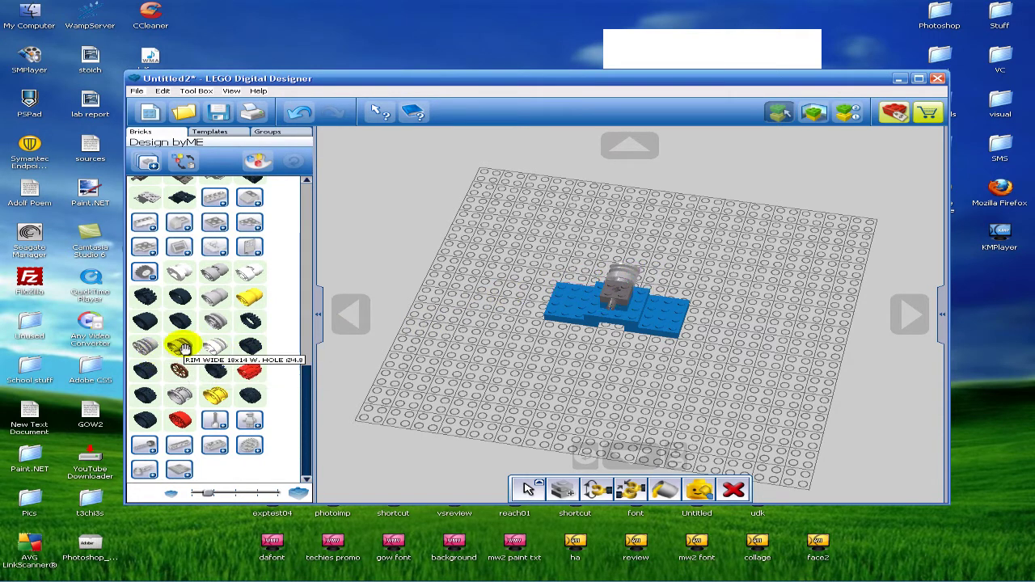
click(183, 345)
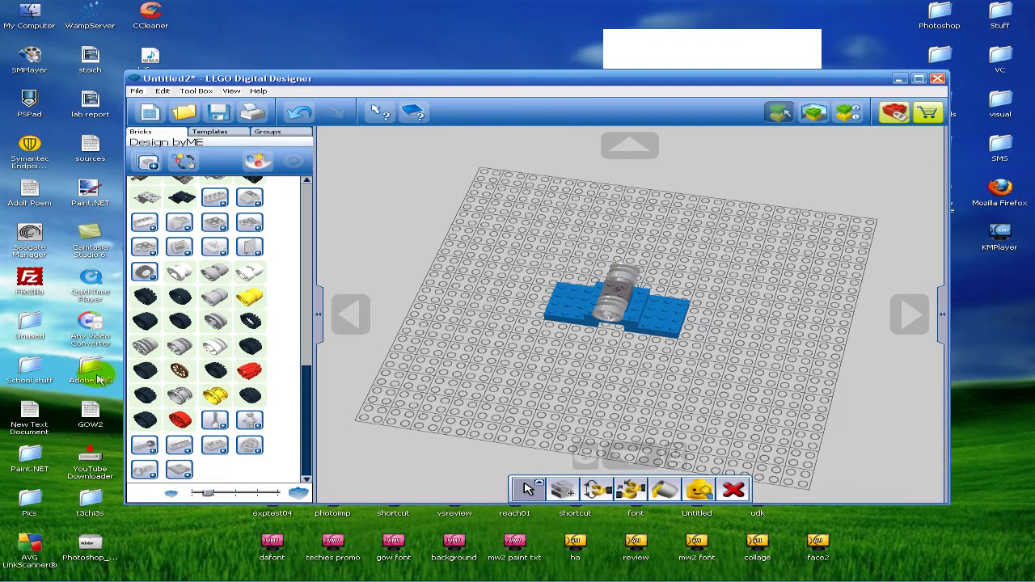
click(613, 307)
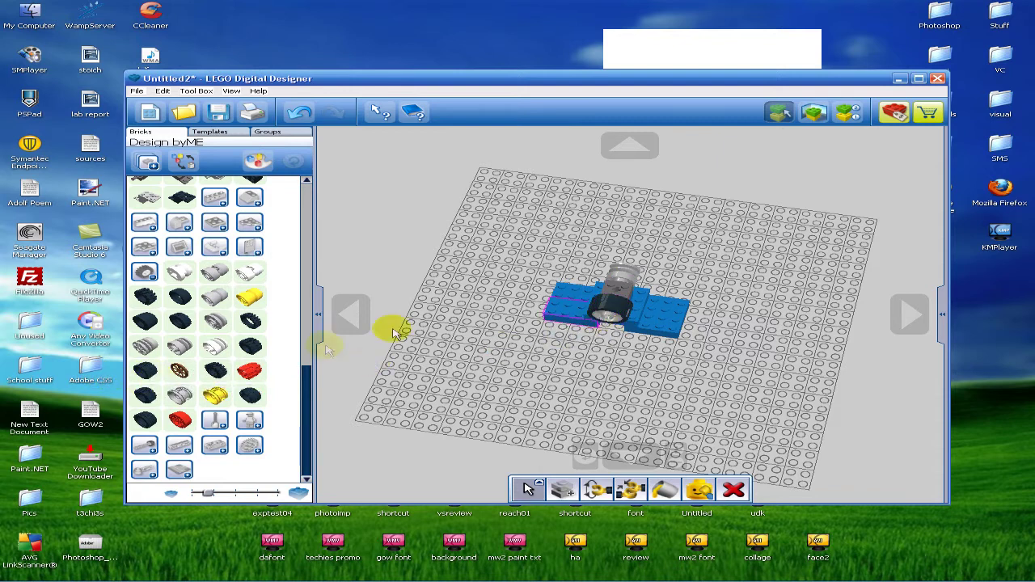
click(183, 345)
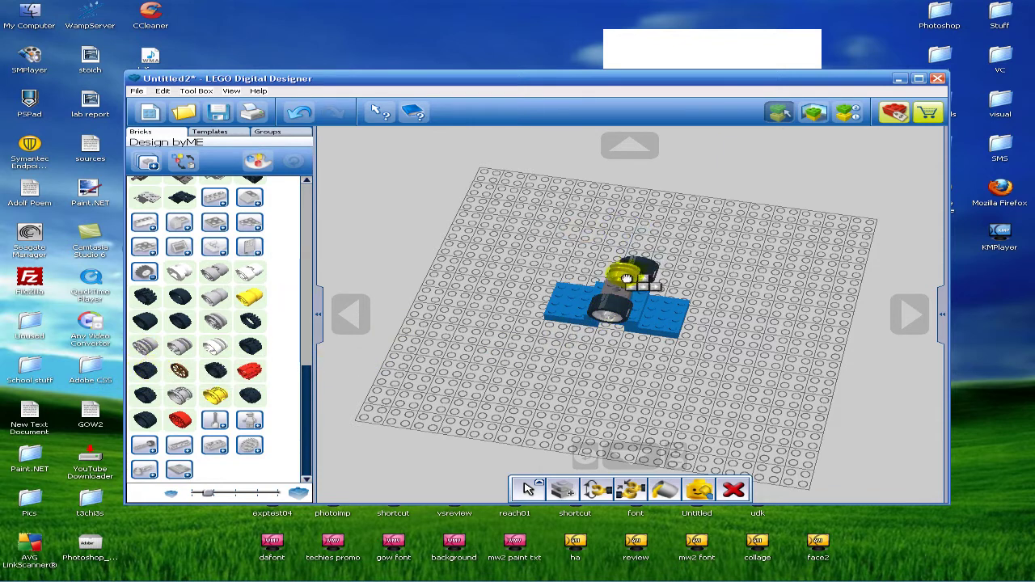
Step: Fit the second black wheel on the axle's other end and inspect the two-wheeled model
right_drag(621, 288, 571, 246)
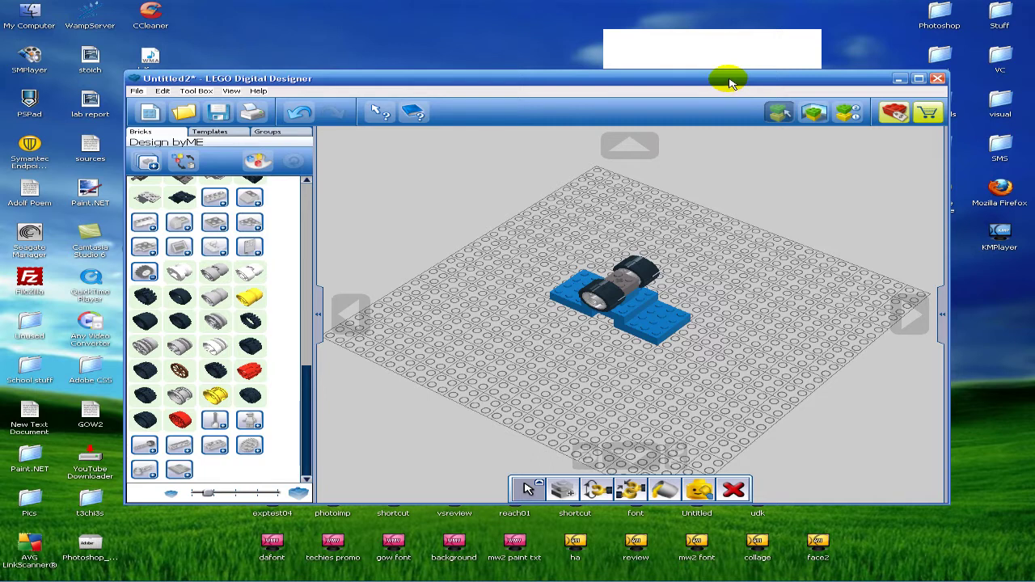
right_drag(797, 271, 779, 186)
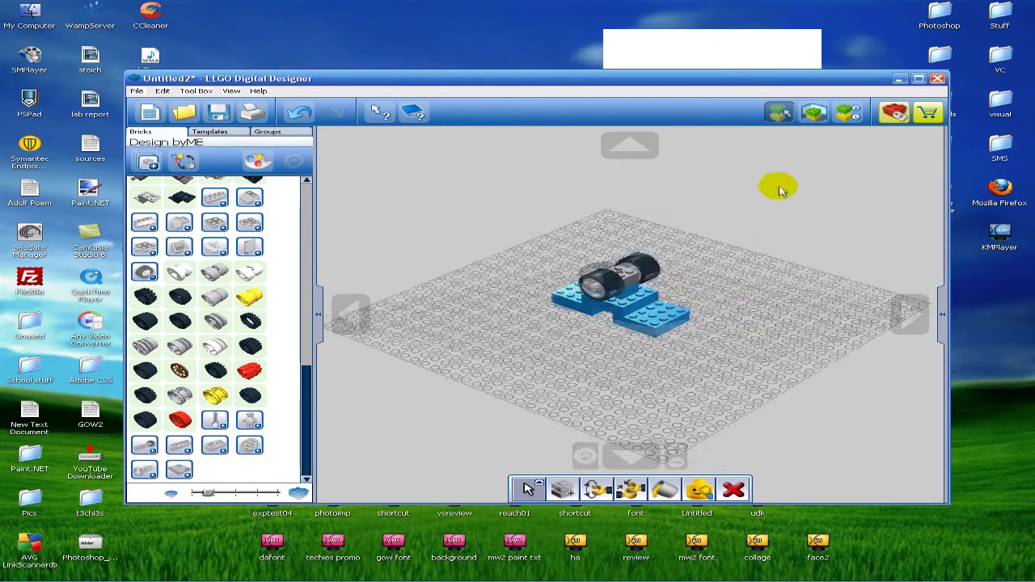